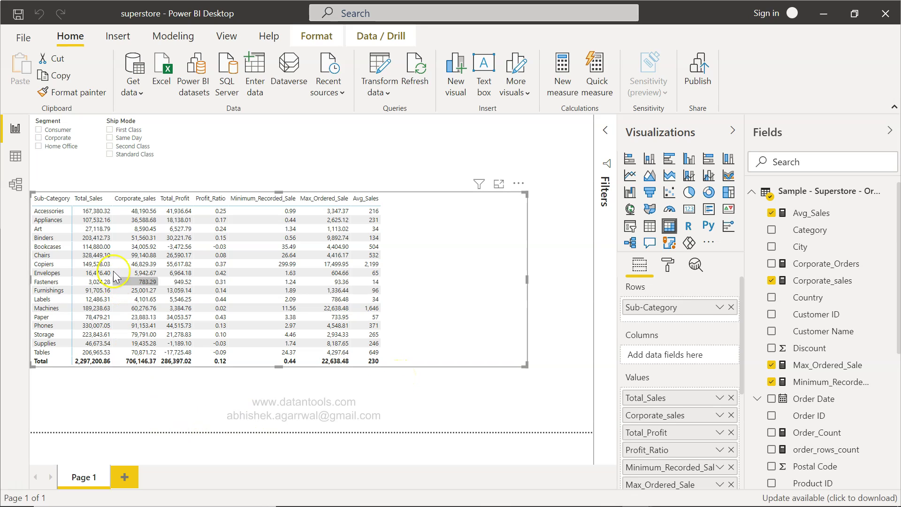
Compare the Accessories and Storage Total_Sales and Corporate_sales values against the Total_Sales grand total.
mouse_move(92, 215)
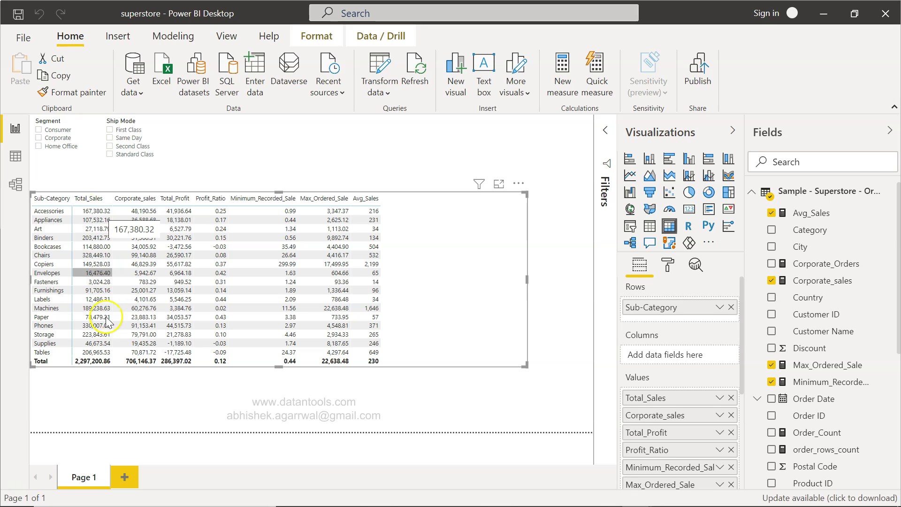
click(96, 364)
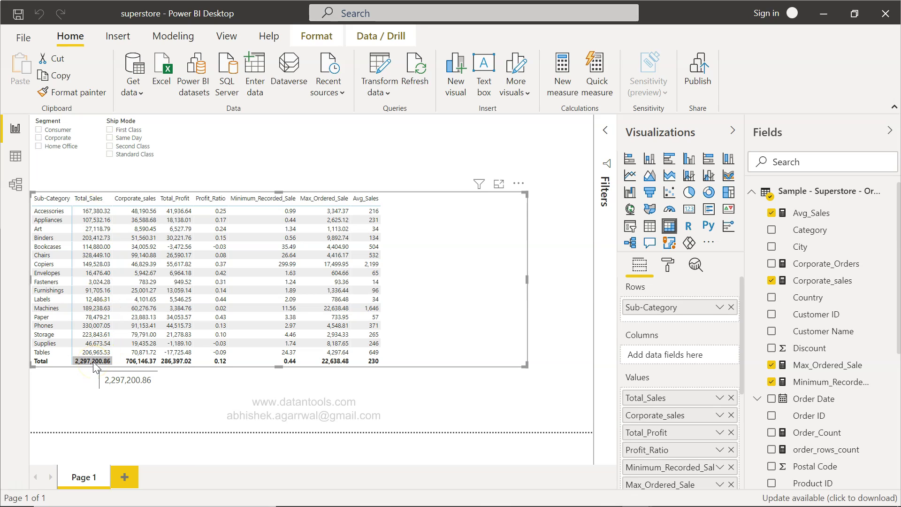
click(87, 366)
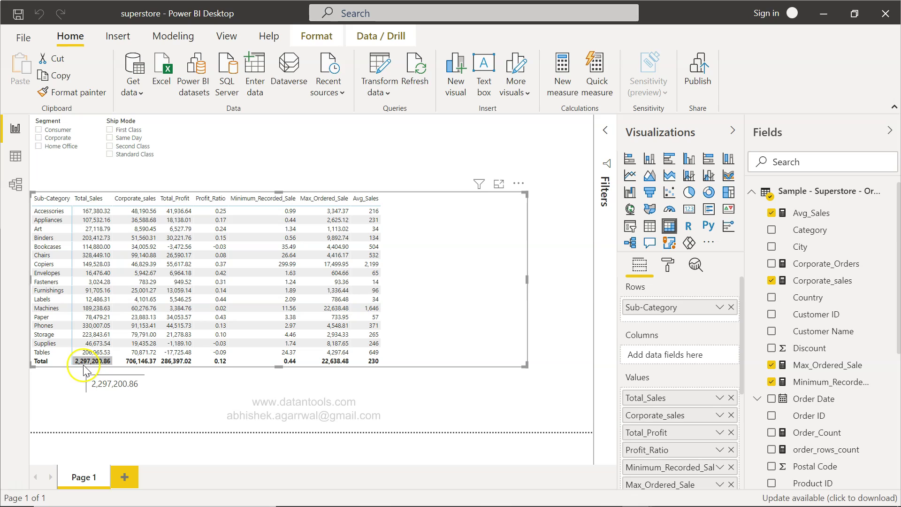
click(85, 216)
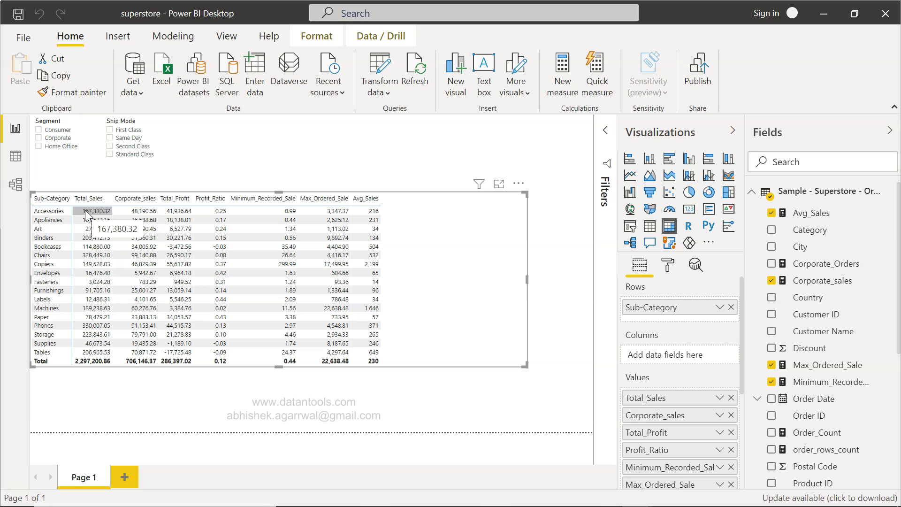
click(89, 368)
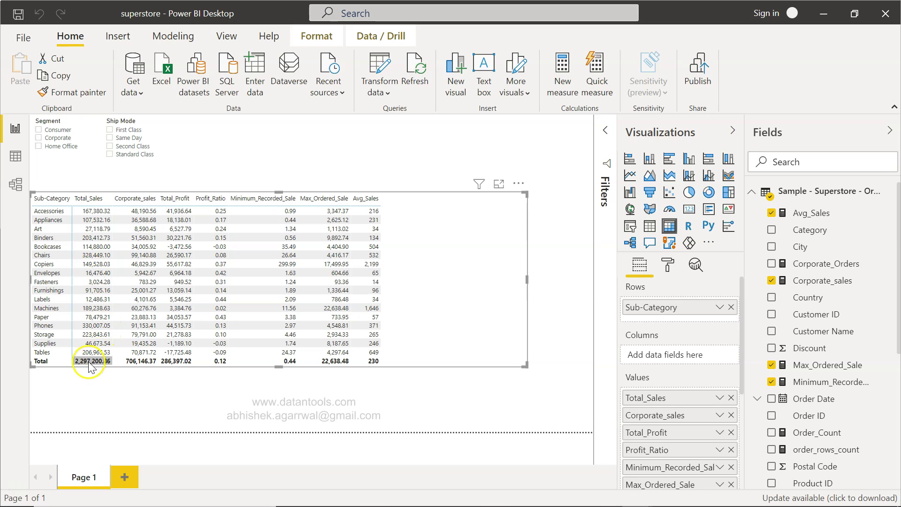
click(132, 212)
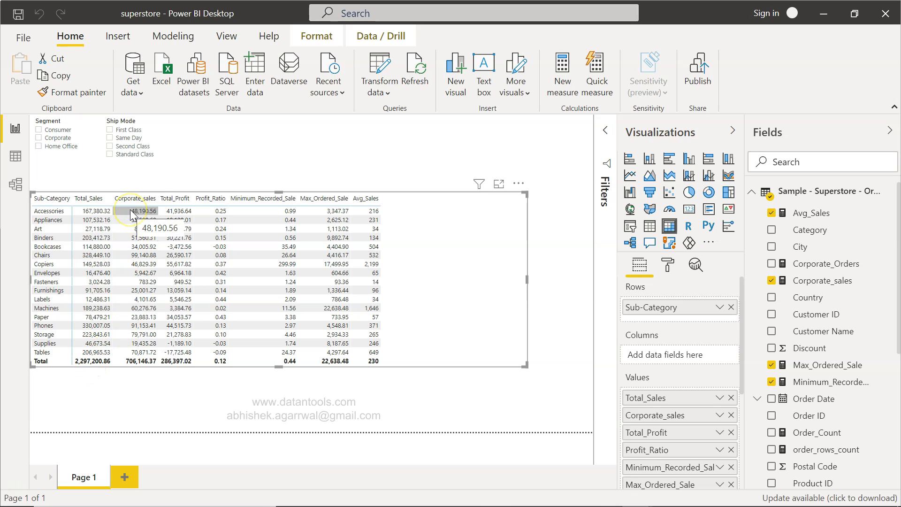
click(132, 212)
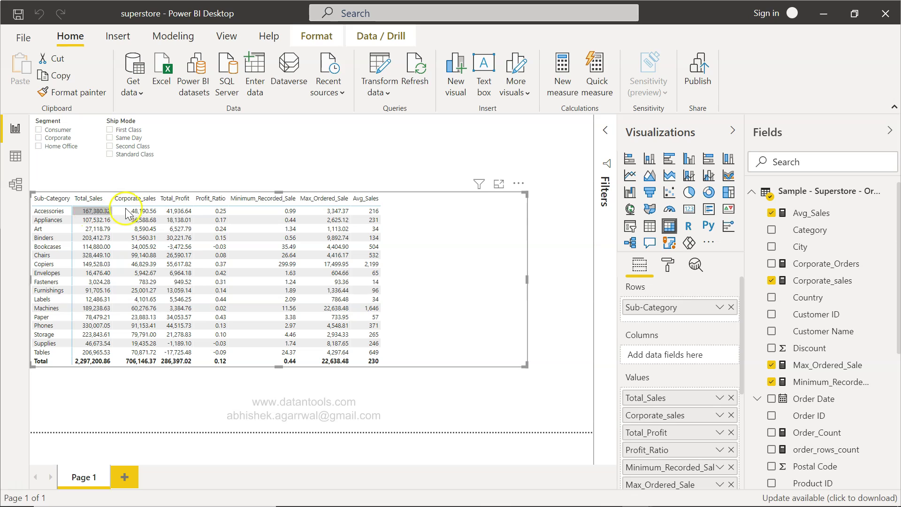
click(103, 337)
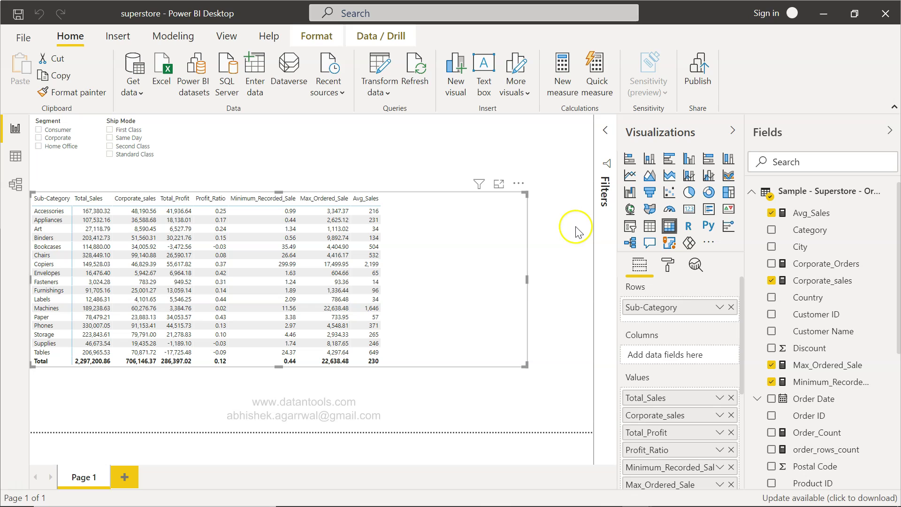
Start a new measure All_Selected_sales = CALCULATE(SUM of the Sales column).
click(562, 84)
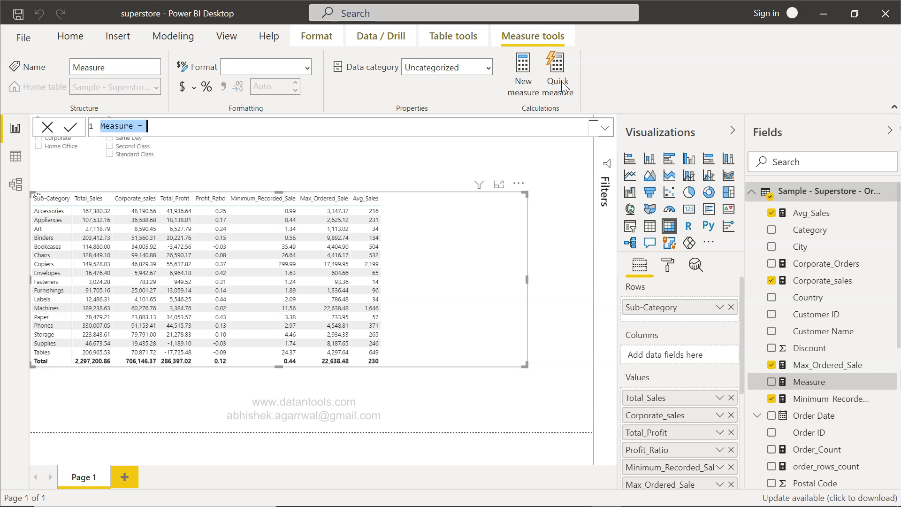
text(All)
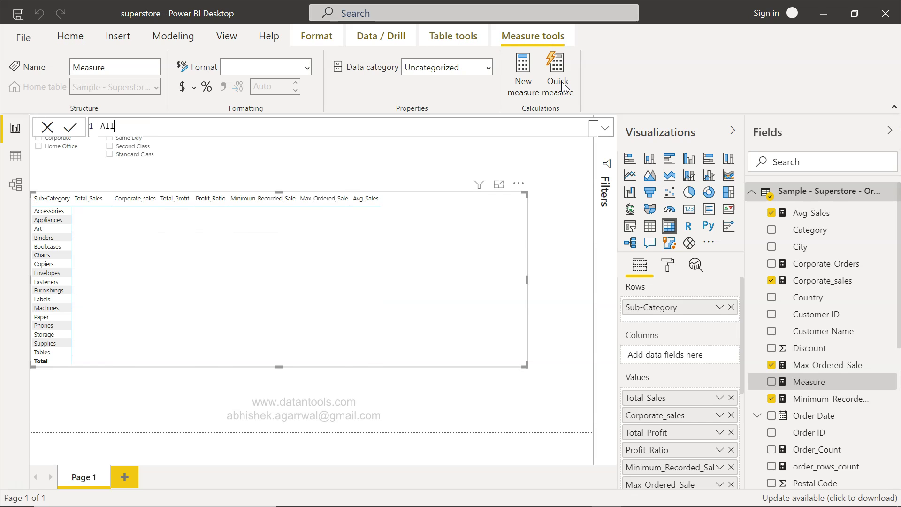
text(_Selected)
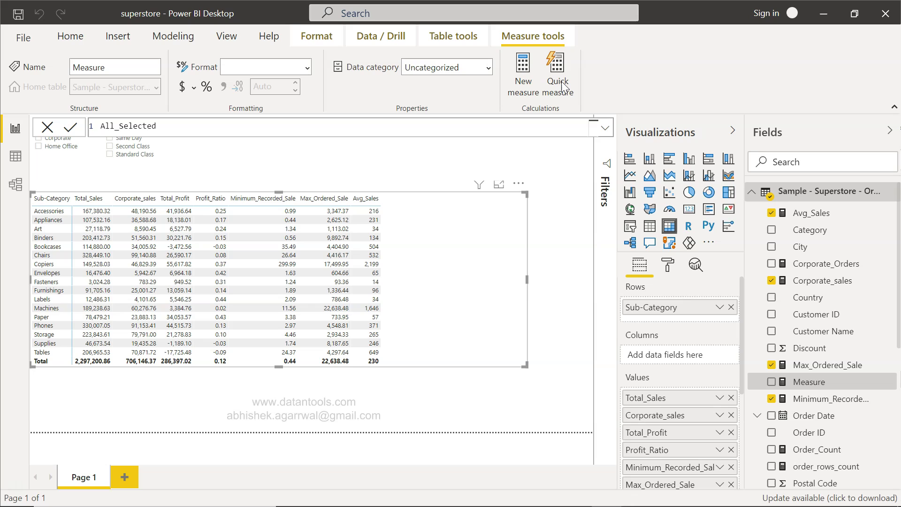
text(_sales = calc)
key(Tab)
text(sum)
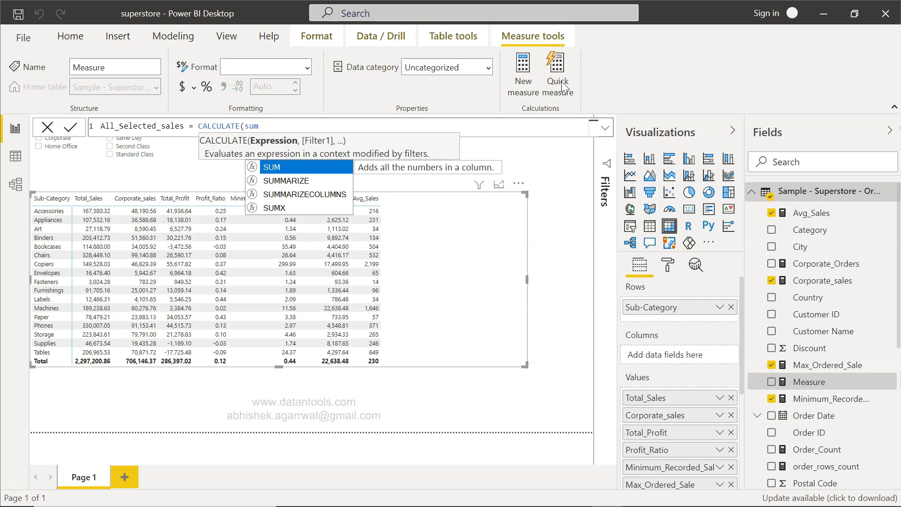
key(Tab)
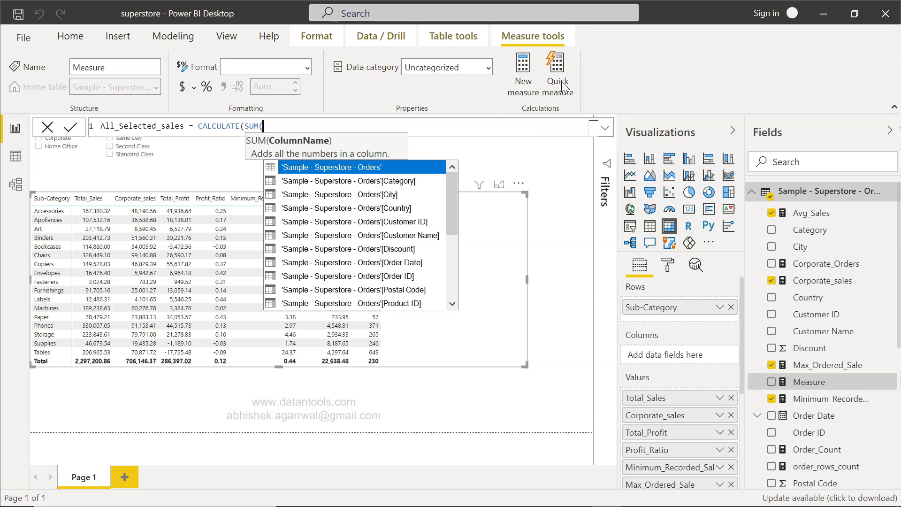
text(sal)
key(Tab)
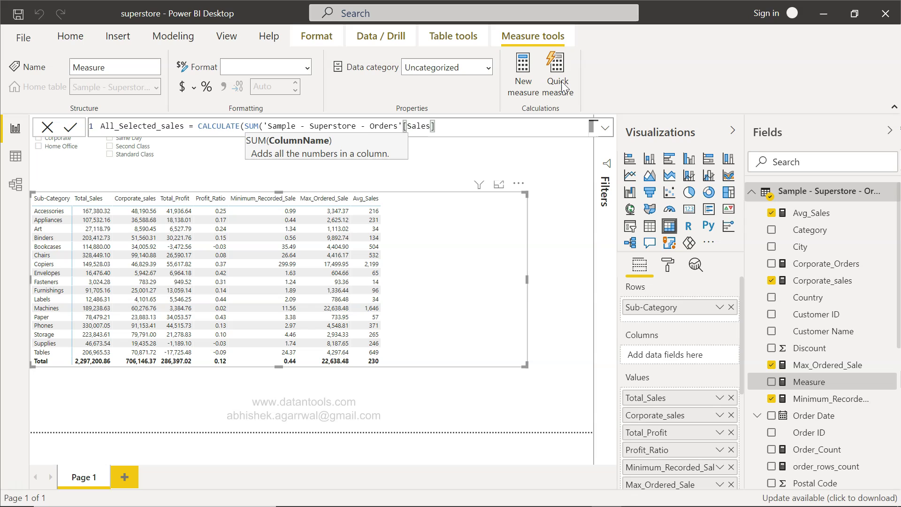
text(),)
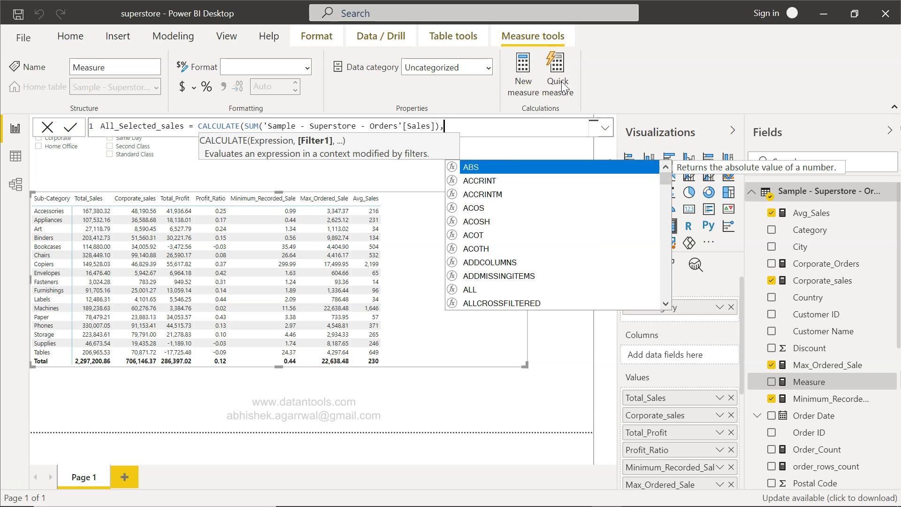
text(all)
Add ALLSELECTED('Sample - Superstore - Orders'[Sub-Category]) as the filter argument and close the parentheses.
key(Down)
key(Down)
key(Down)
key(Down)
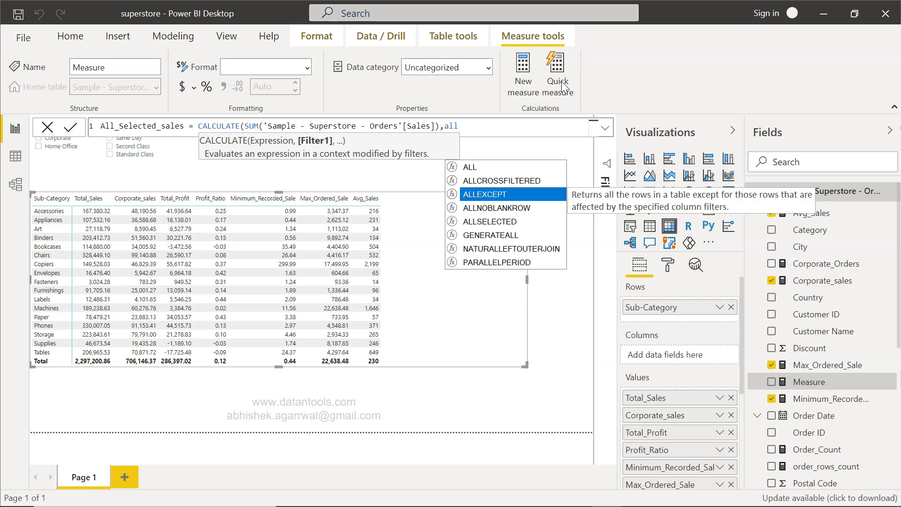
key(Tab)
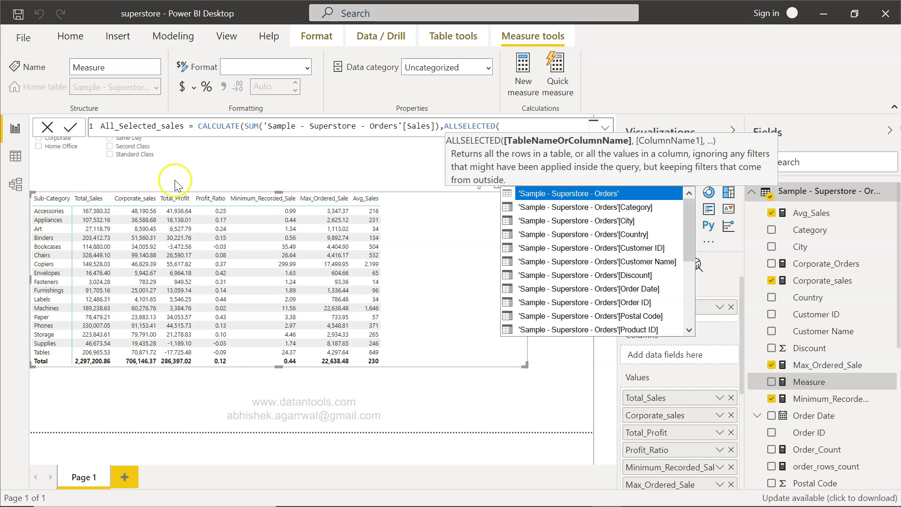
text(sub)
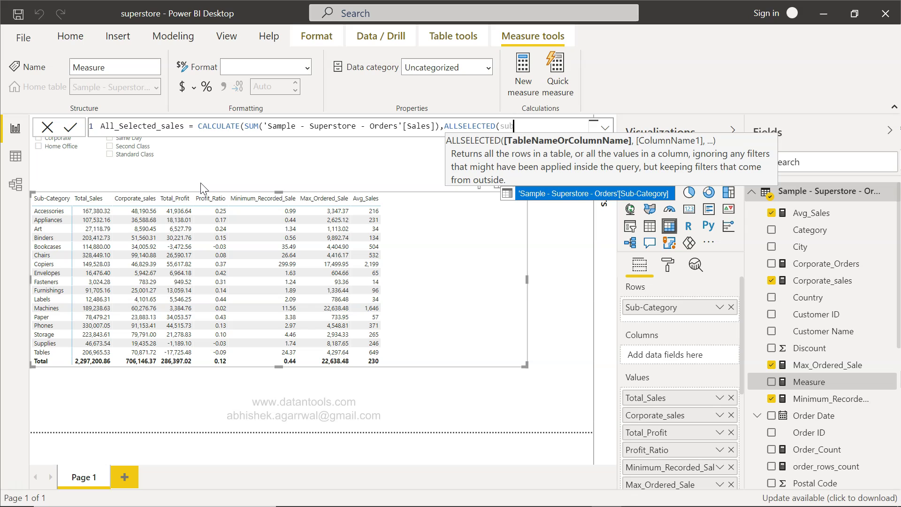
key(Tab)
key(Up)
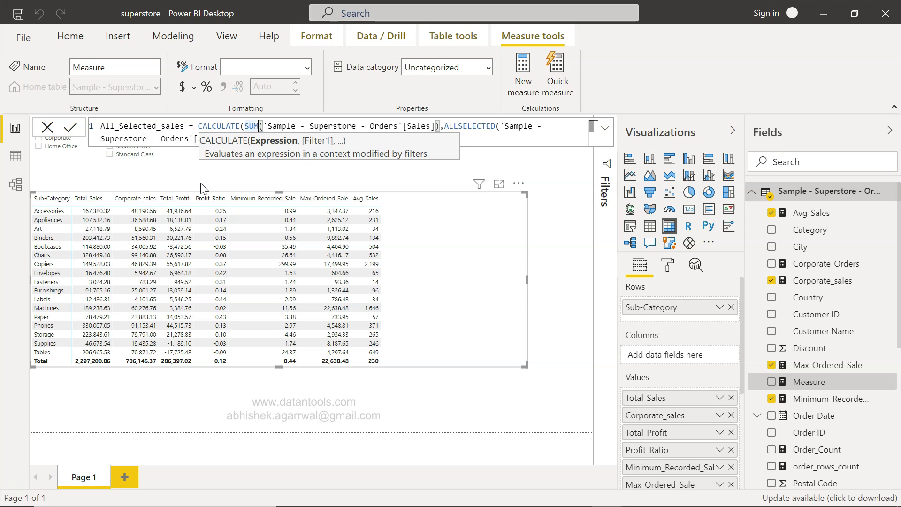
key(Down)
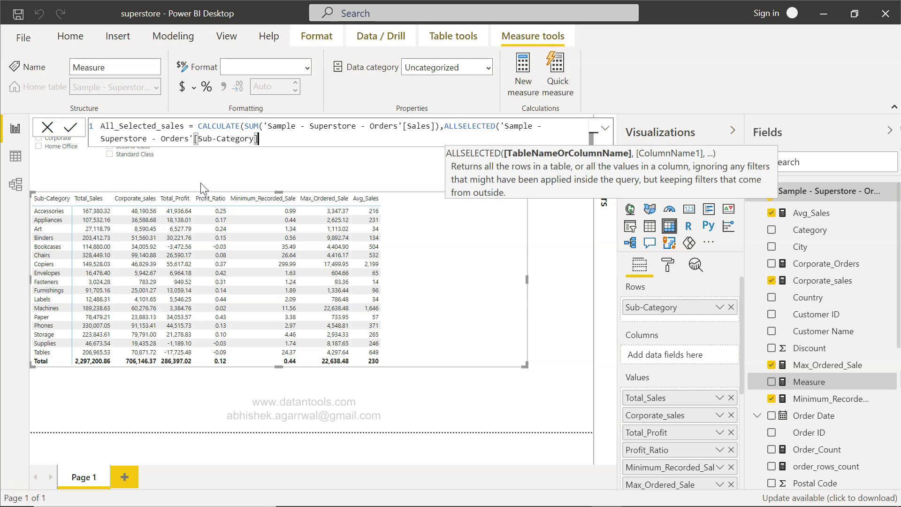
text())
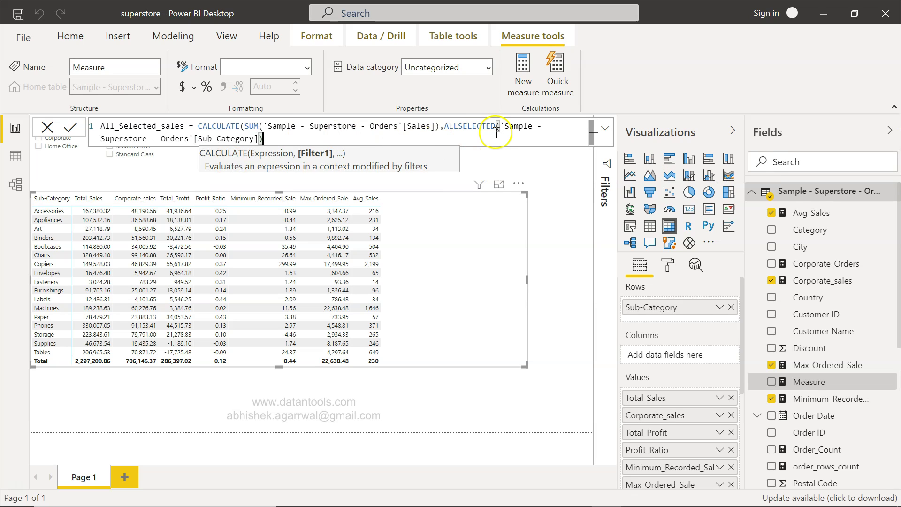
text())
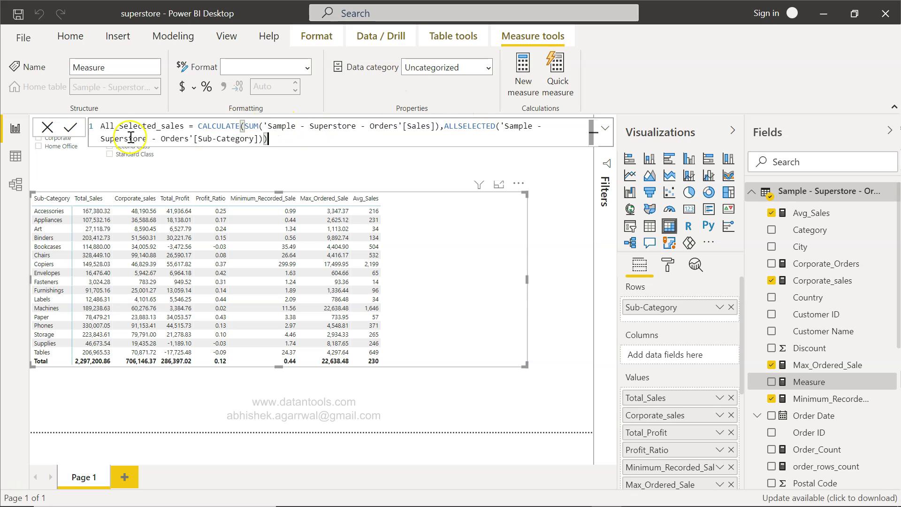
Commit the All_Selected_sales formula and add the measure as a table column, showing 2,297,200.86.
click(70, 127)
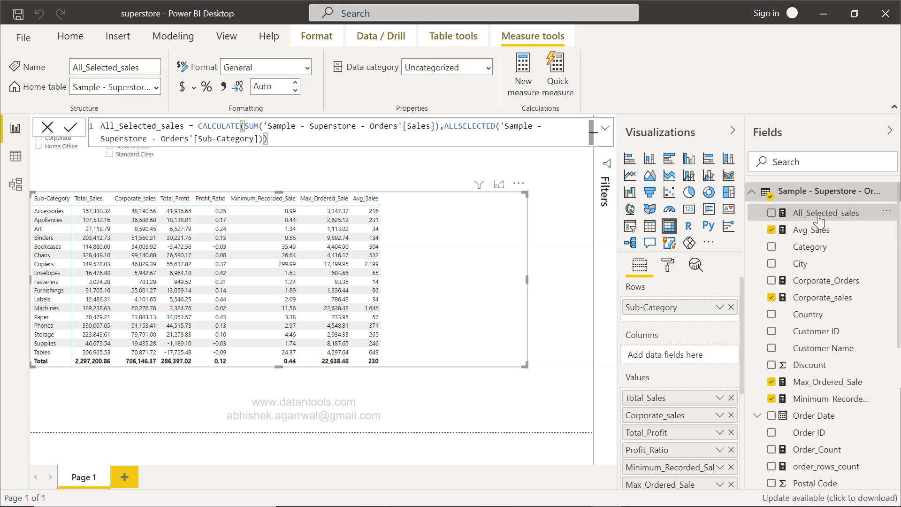
scroll(715, 349, down, 4)
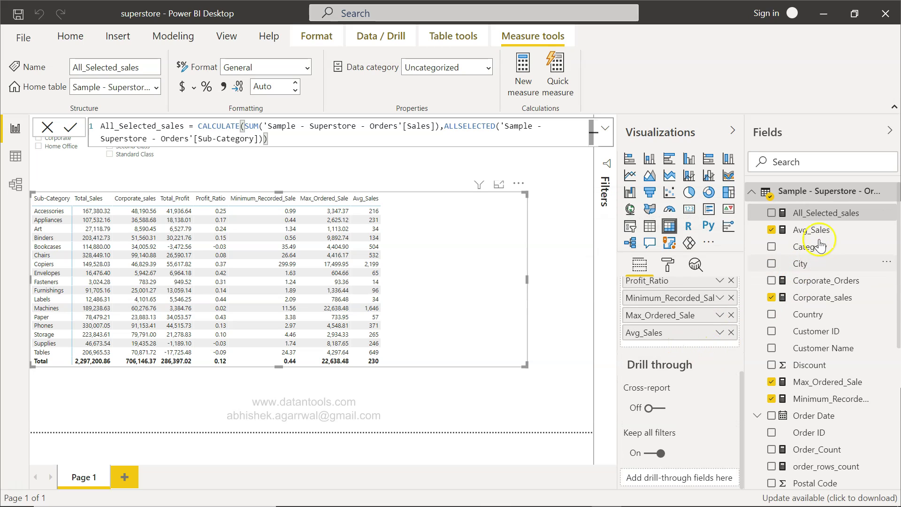
drag(709, 283, 673, 349)
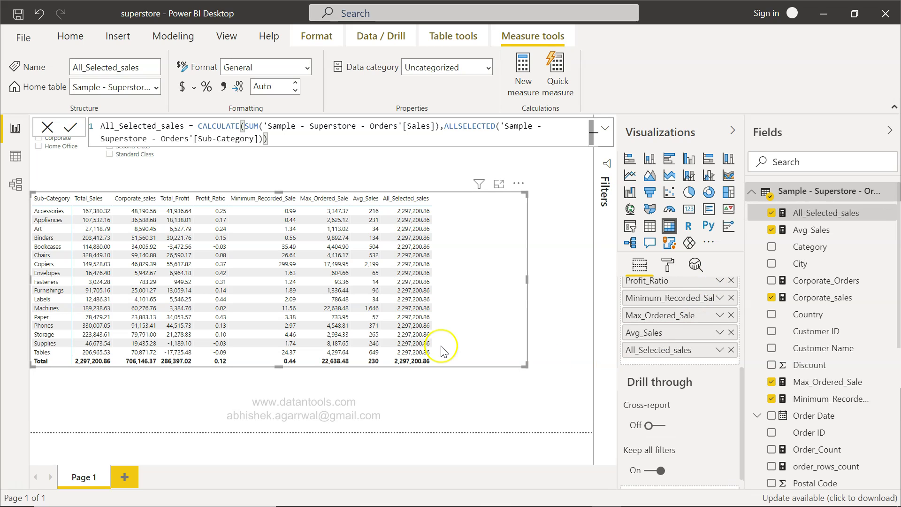
mouse_move(83, 365)
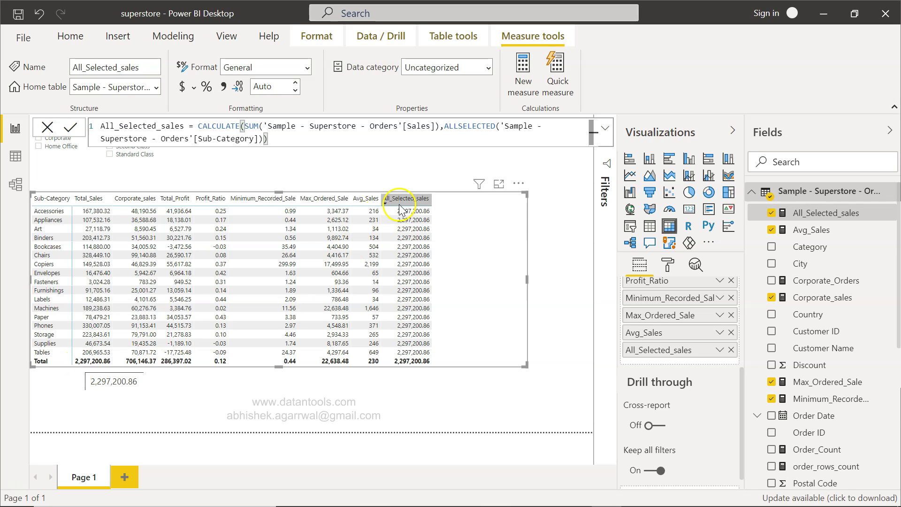
mouse_move(410, 368)
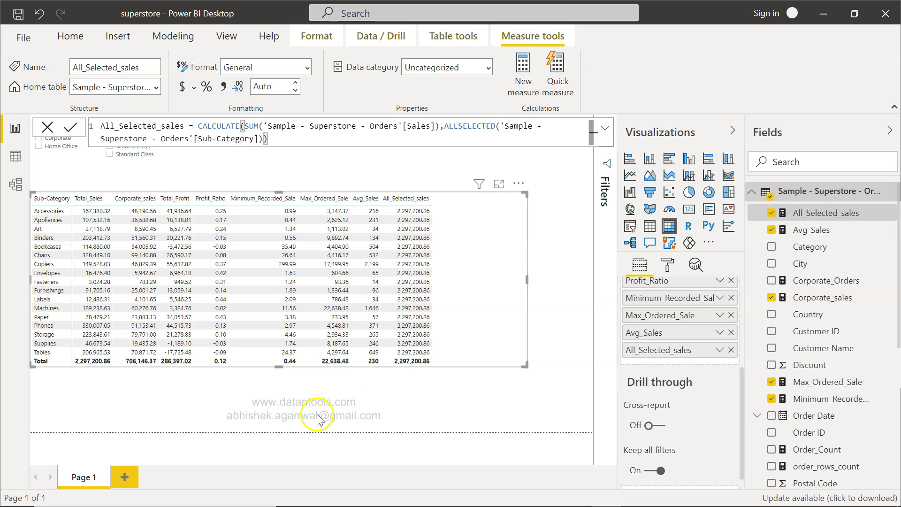
Select Consumer in the Segment slicer so All_Selected_sales reads 1,161,401.35 in every row.
click(312, 170)
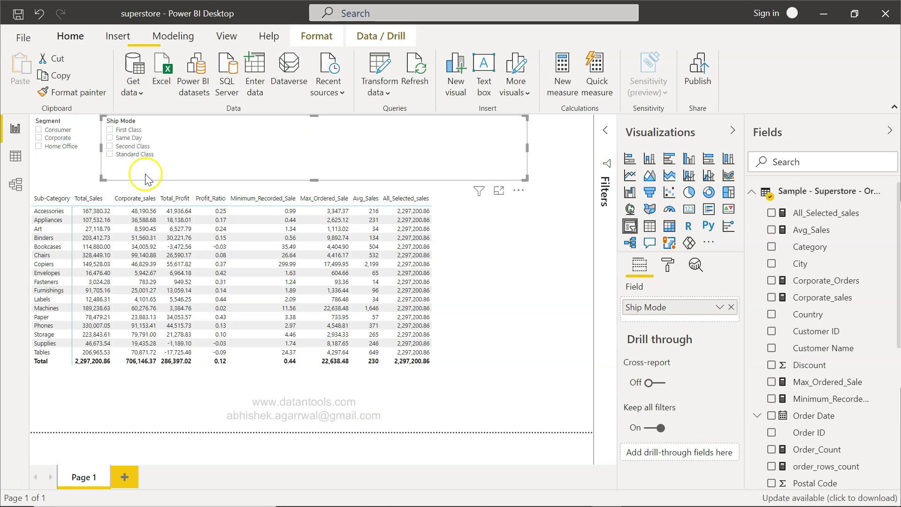
click(44, 133)
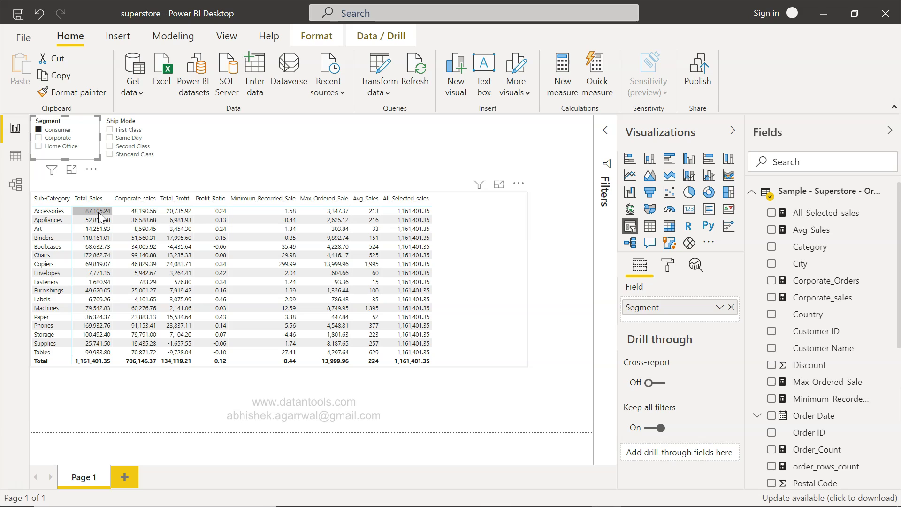
click(417, 215)
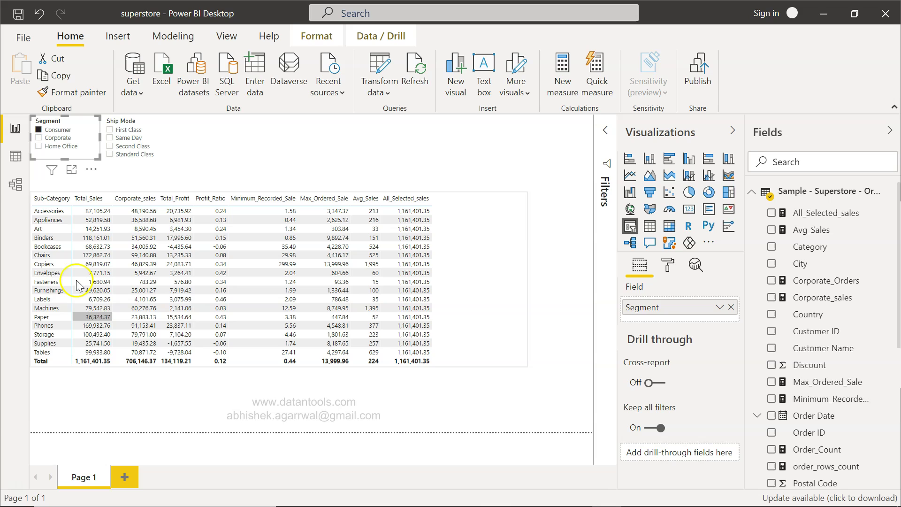
click(65, 130)
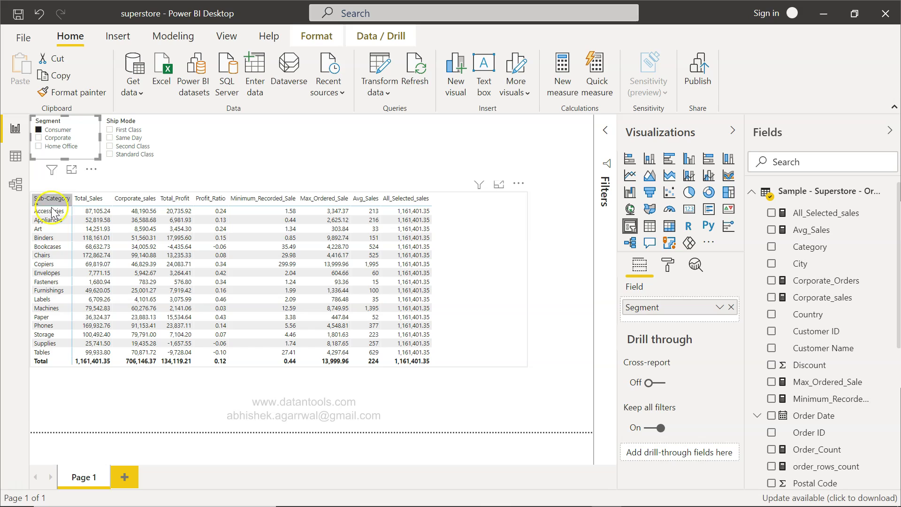
click(47, 274)
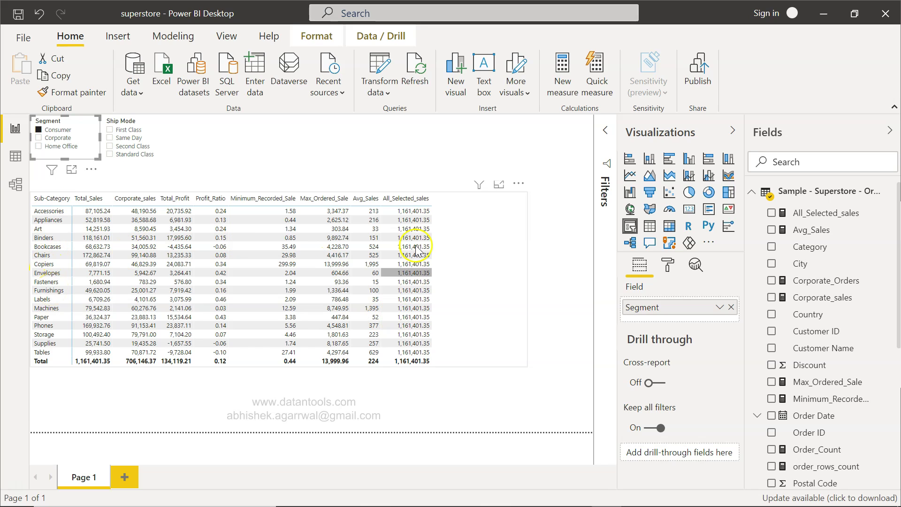
click(418, 351)
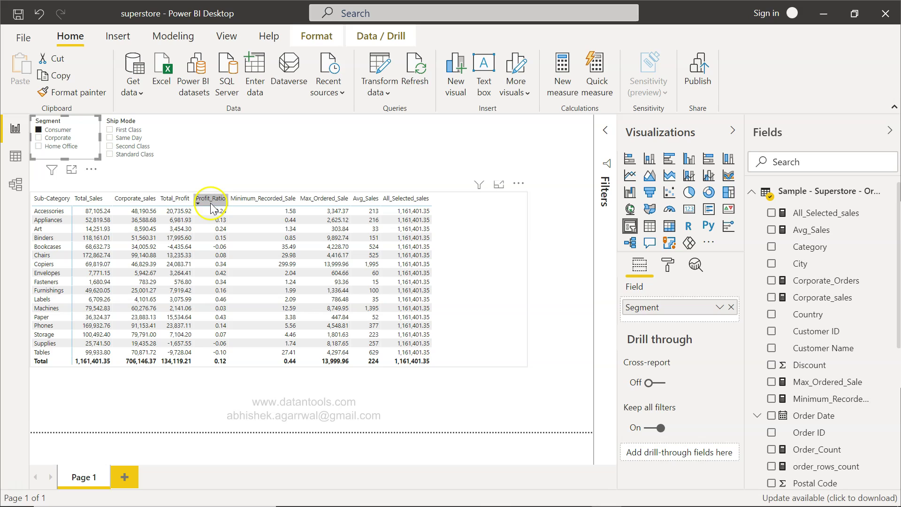
click(174, 230)
click(170, 364)
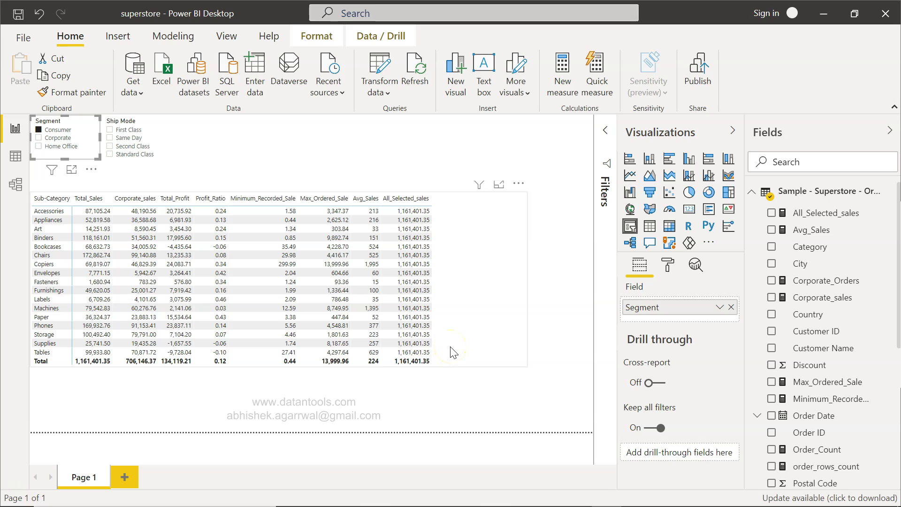
click(312, 214)
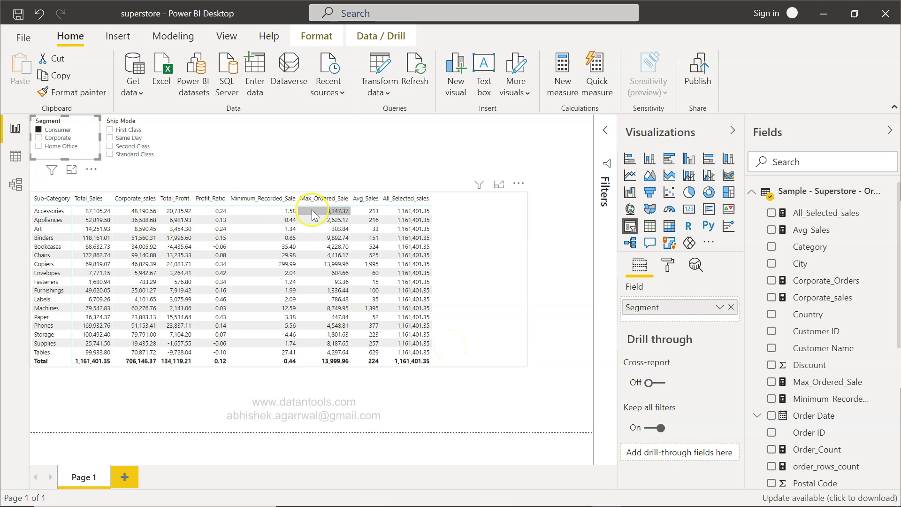
scroll(825, 389, down, 3)
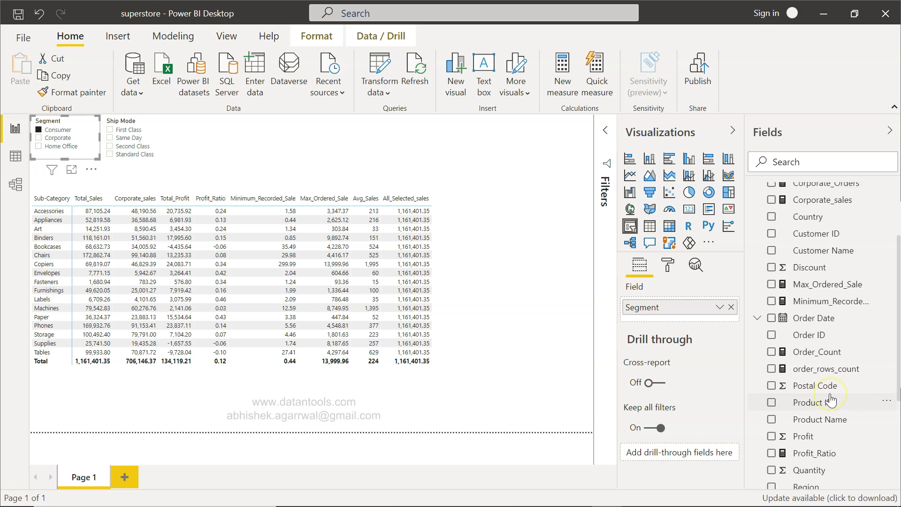
scroll(830, 399, down, 1)
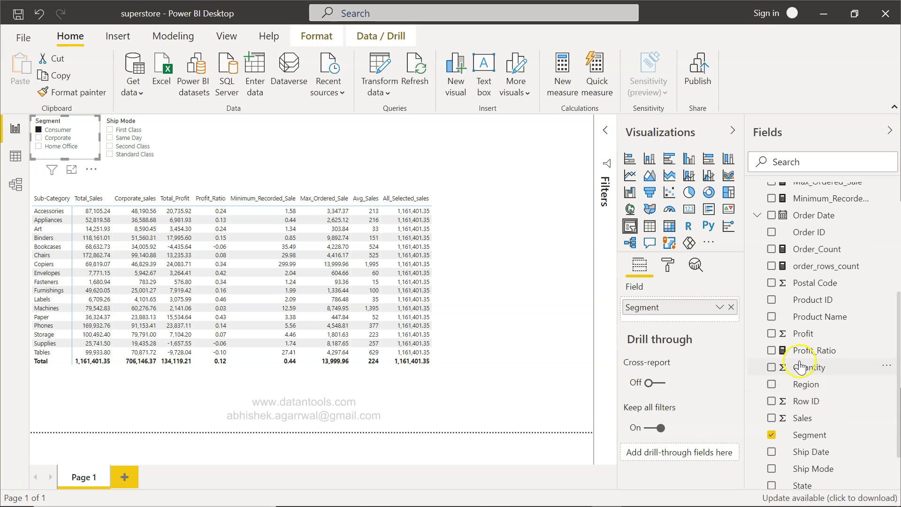